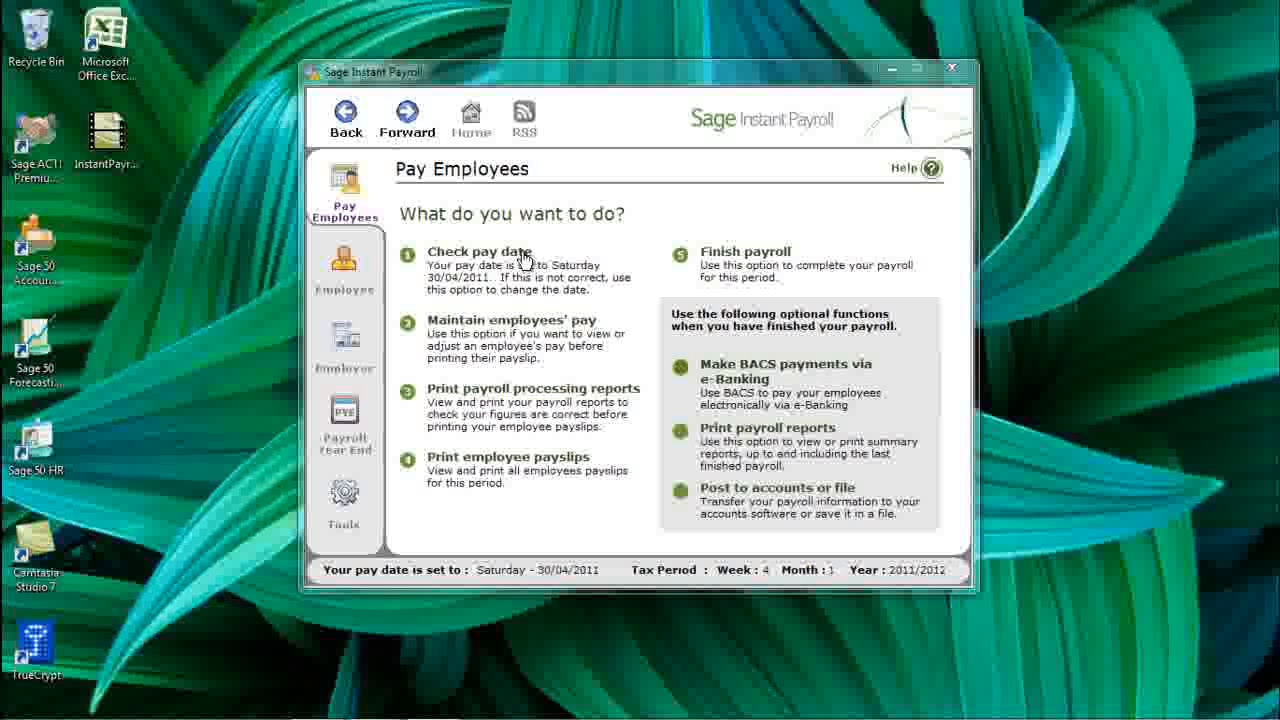
# - Check the pay date of Saturday 30/04/2011 and save it
pyautogui.click(525, 258)
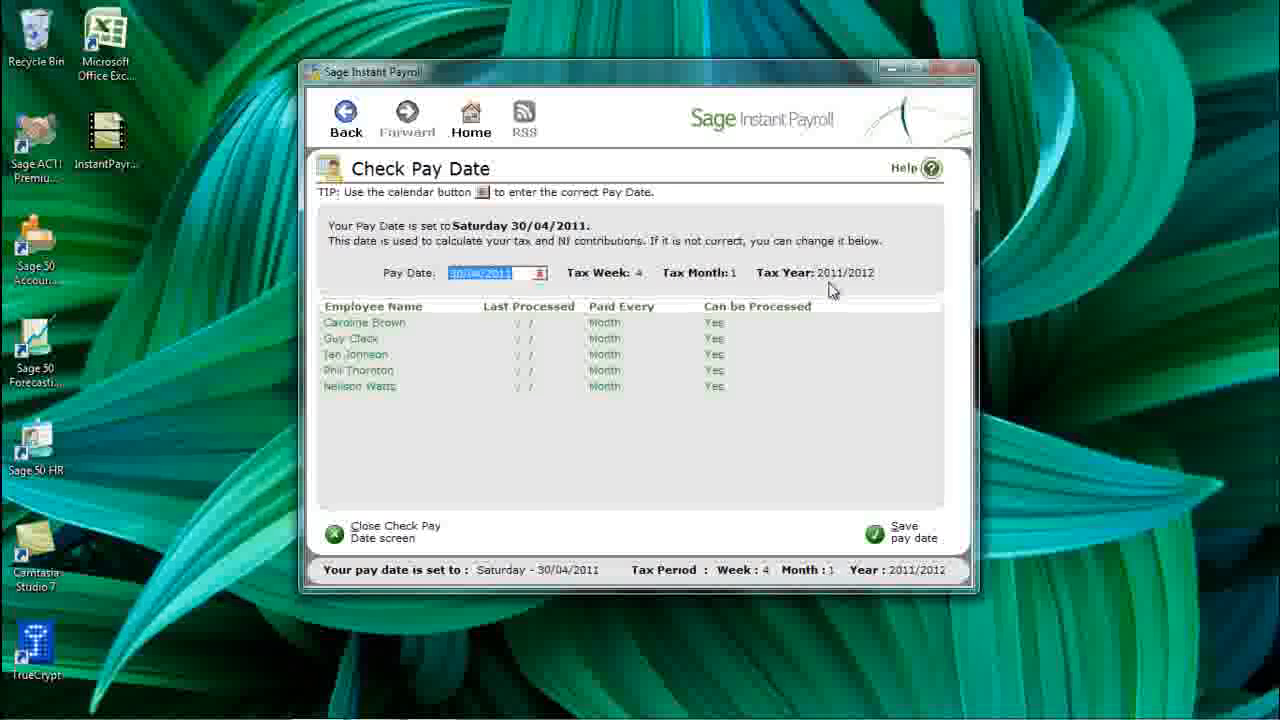
pyautogui.click(876, 533)
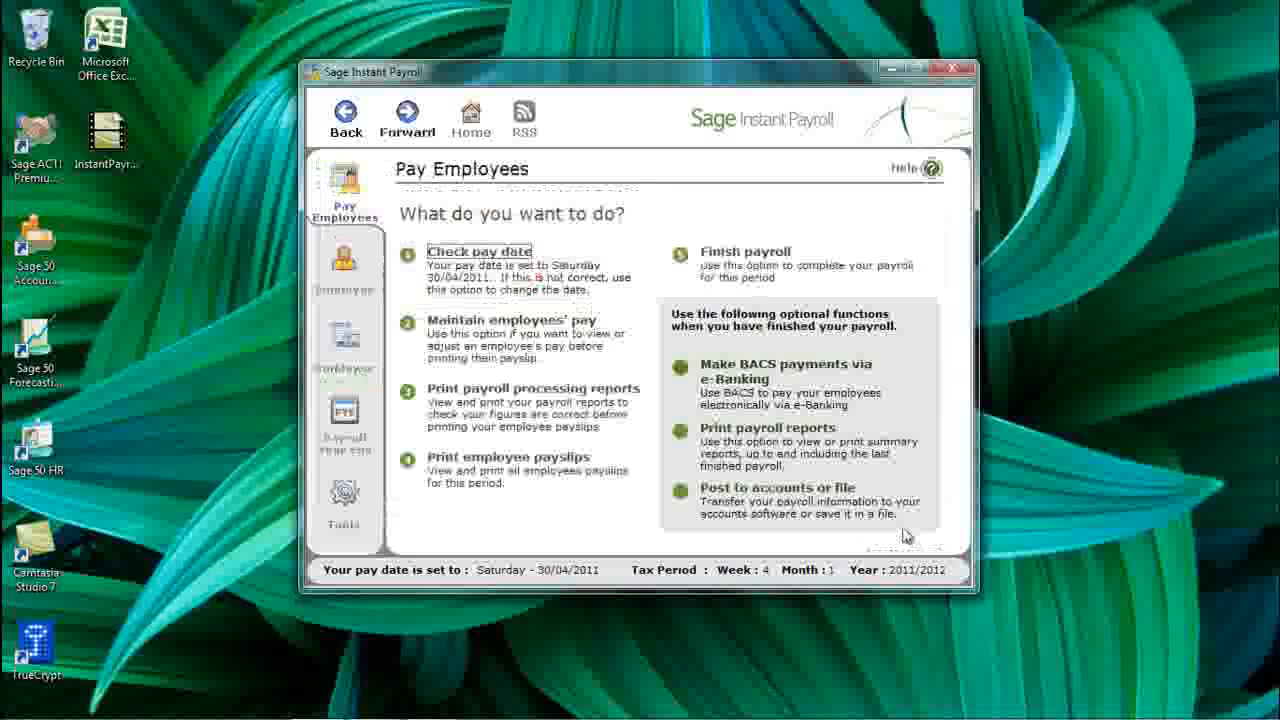
# - Open Maintain Employees' Pay and show the second employee's payslip (net pay 1057.47)
pyautogui.click(513, 322)
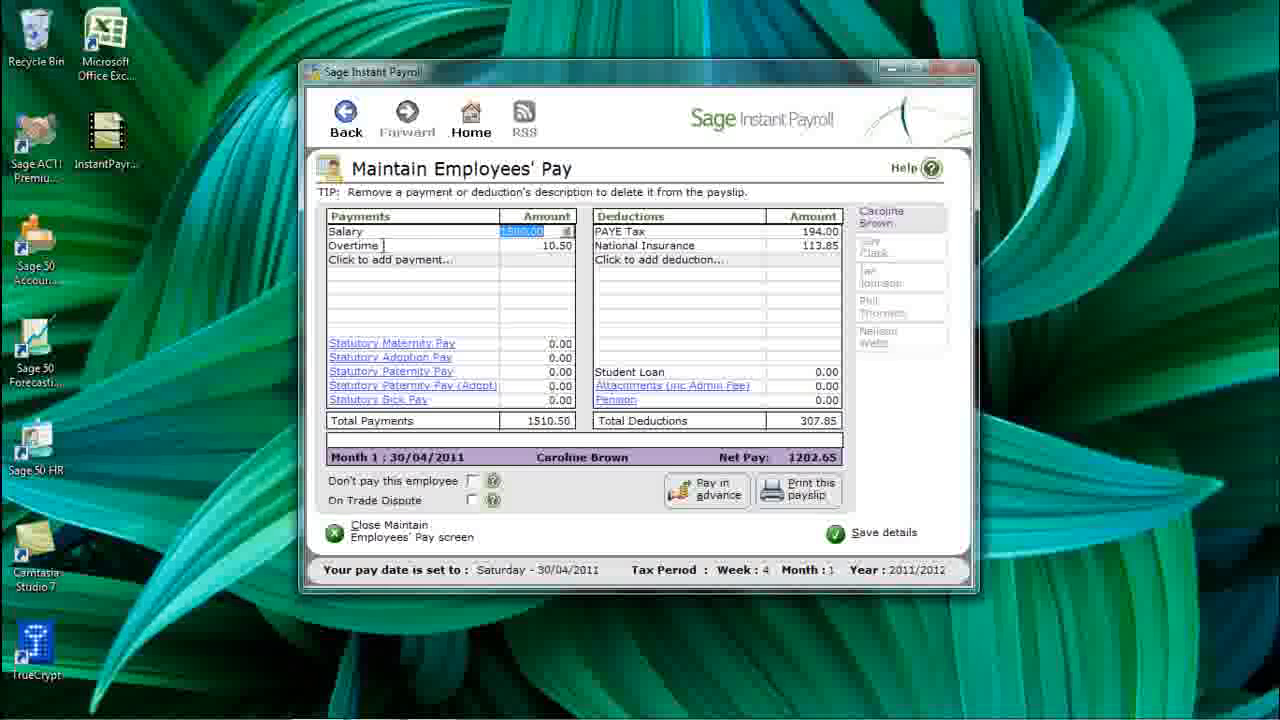
pyautogui.click(890, 251)
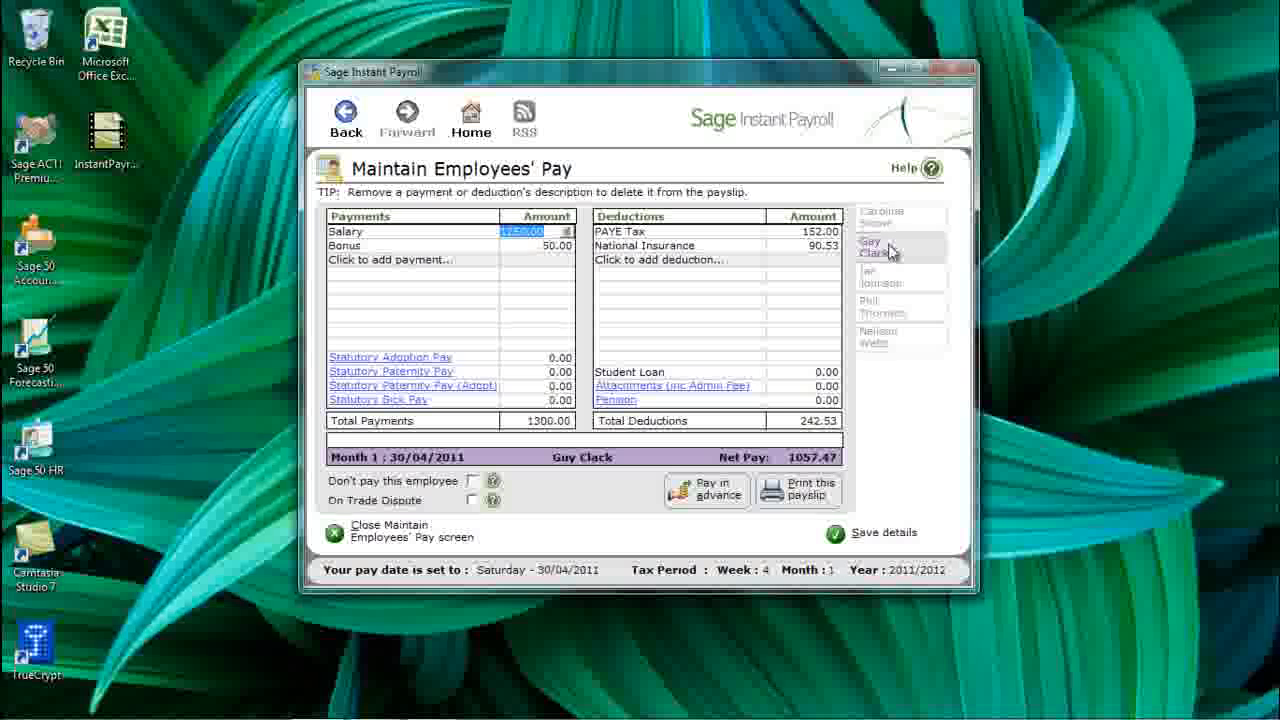
# - Add a 50.00 Loan deduction to the second employee's payslip, then move on to the fourth employee
pyautogui.click(630, 259)
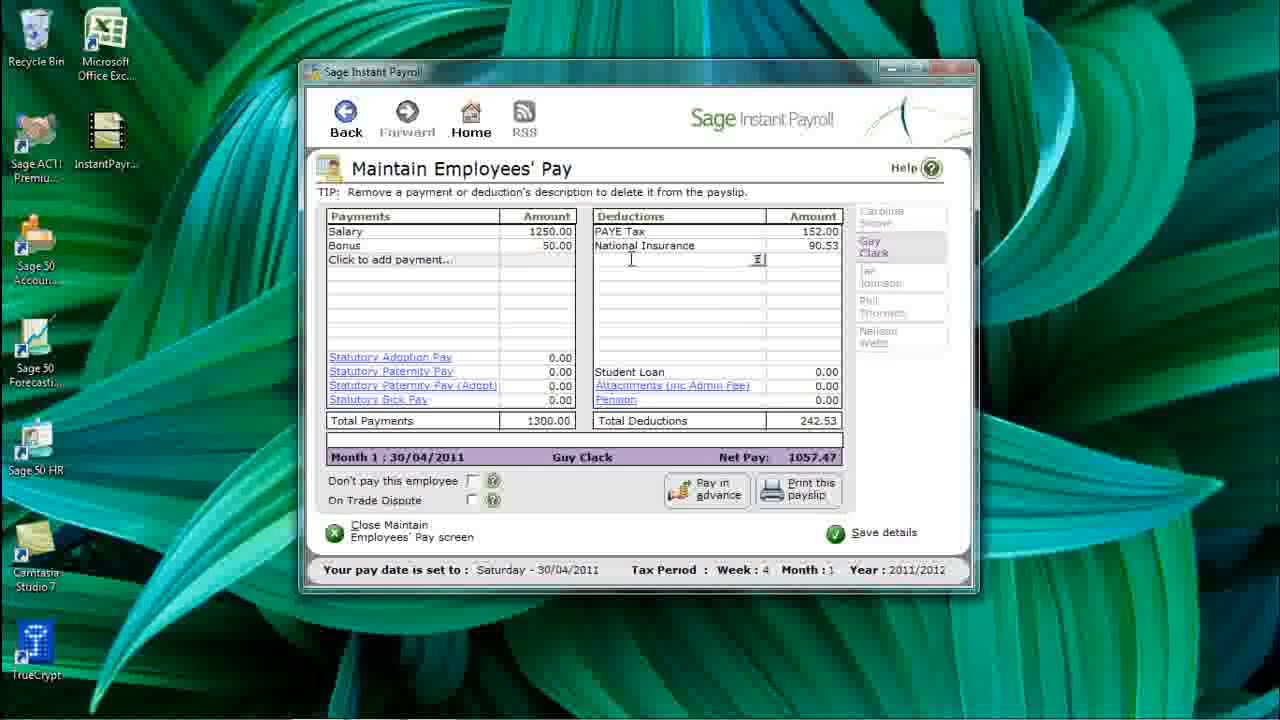
pyautogui.write('Loan')
pyautogui.press('Tab')
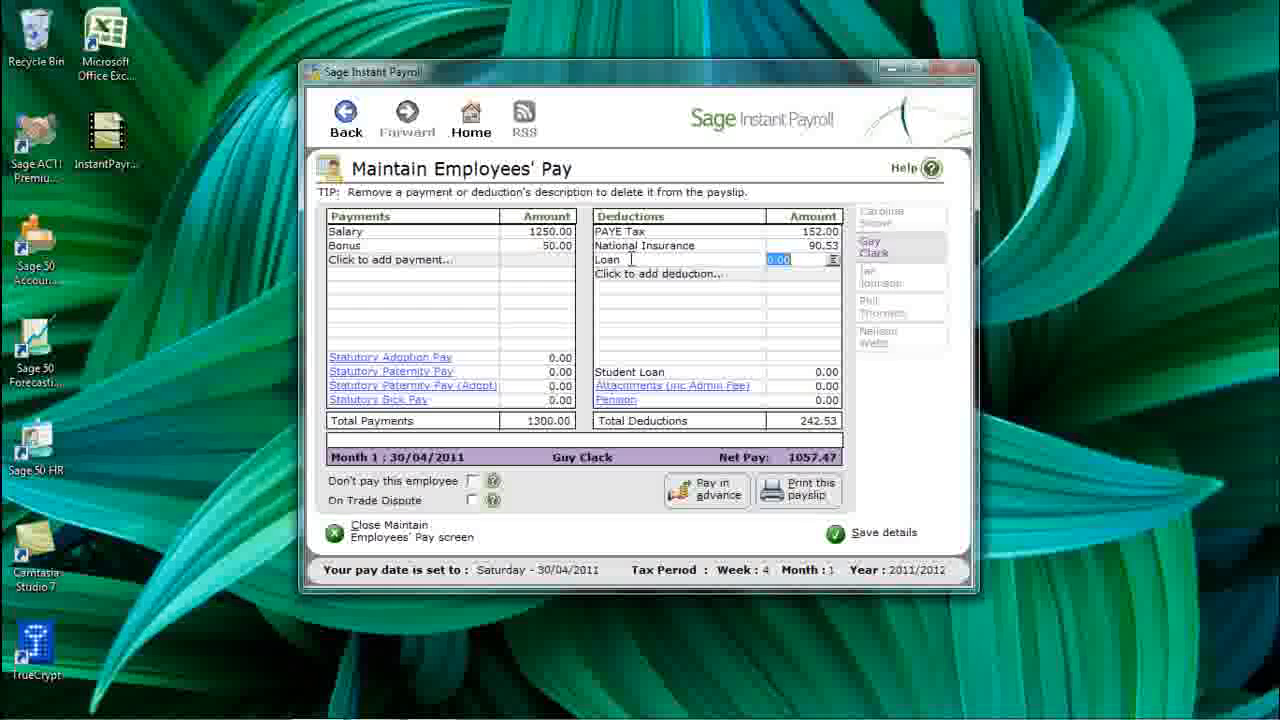
pyautogui.write('50')
pyautogui.press('Tab')
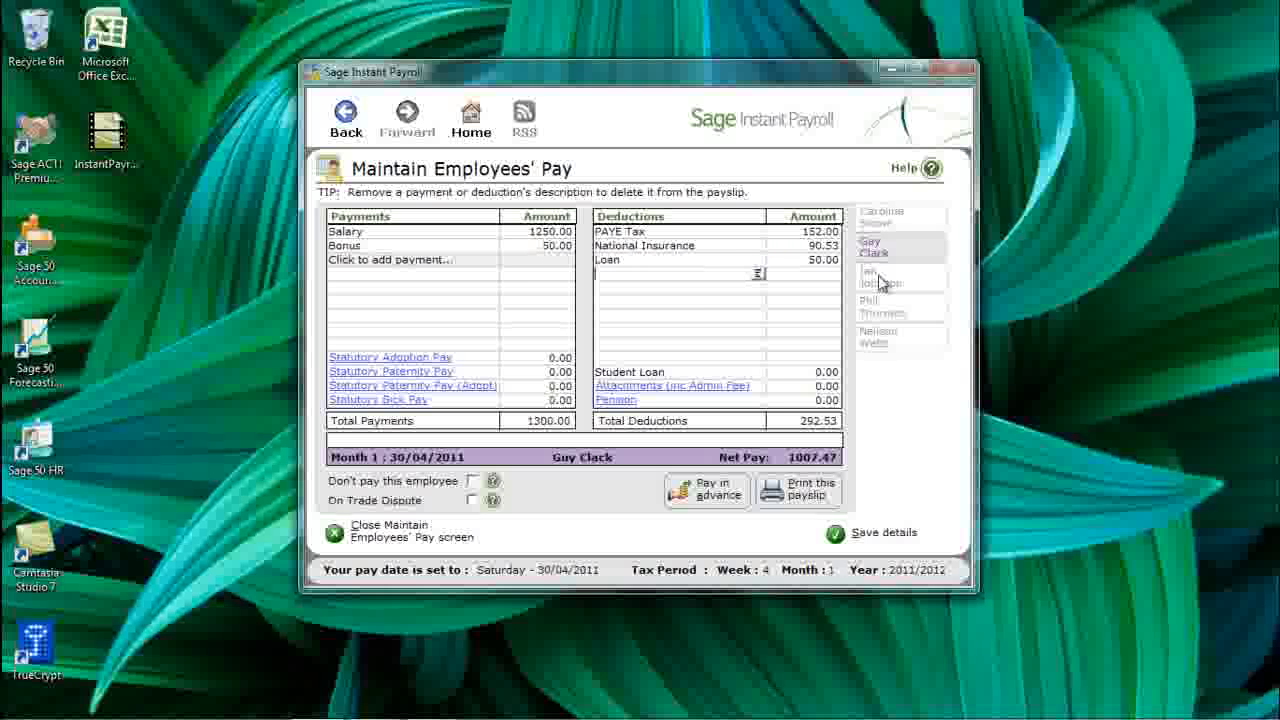
pyautogui.click(880, 280)
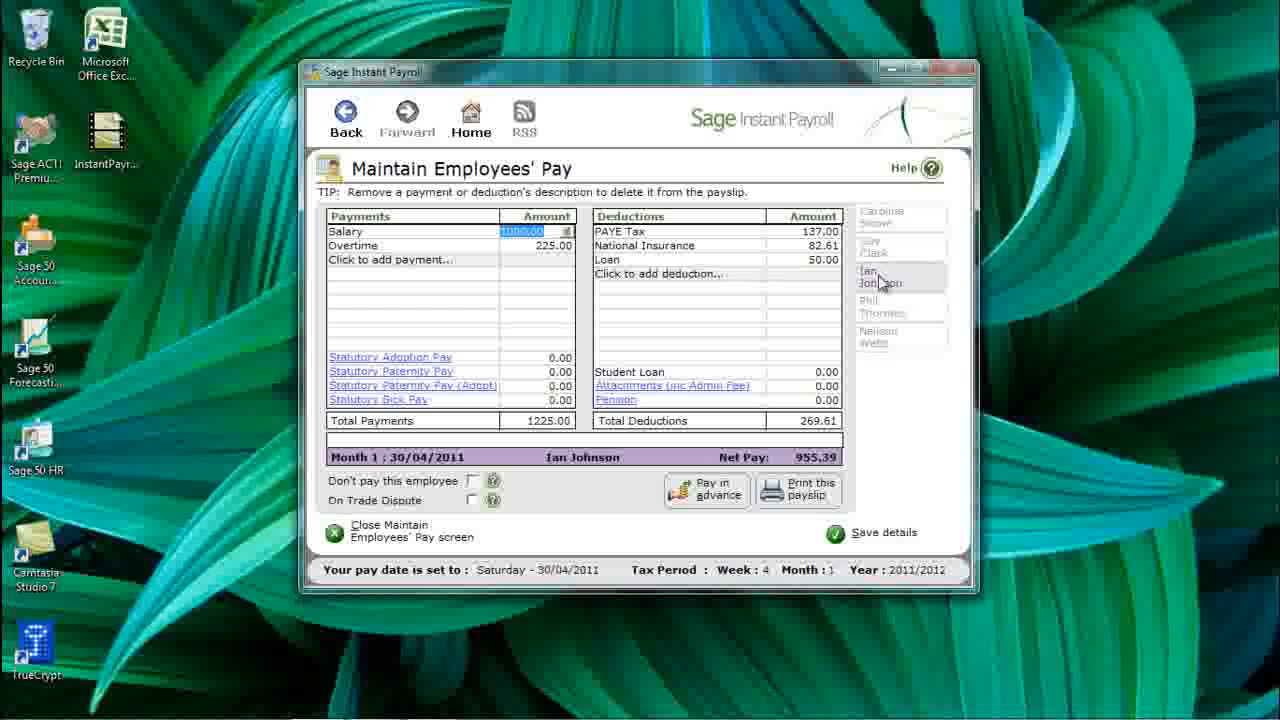
pyautogui.click(882, 310)
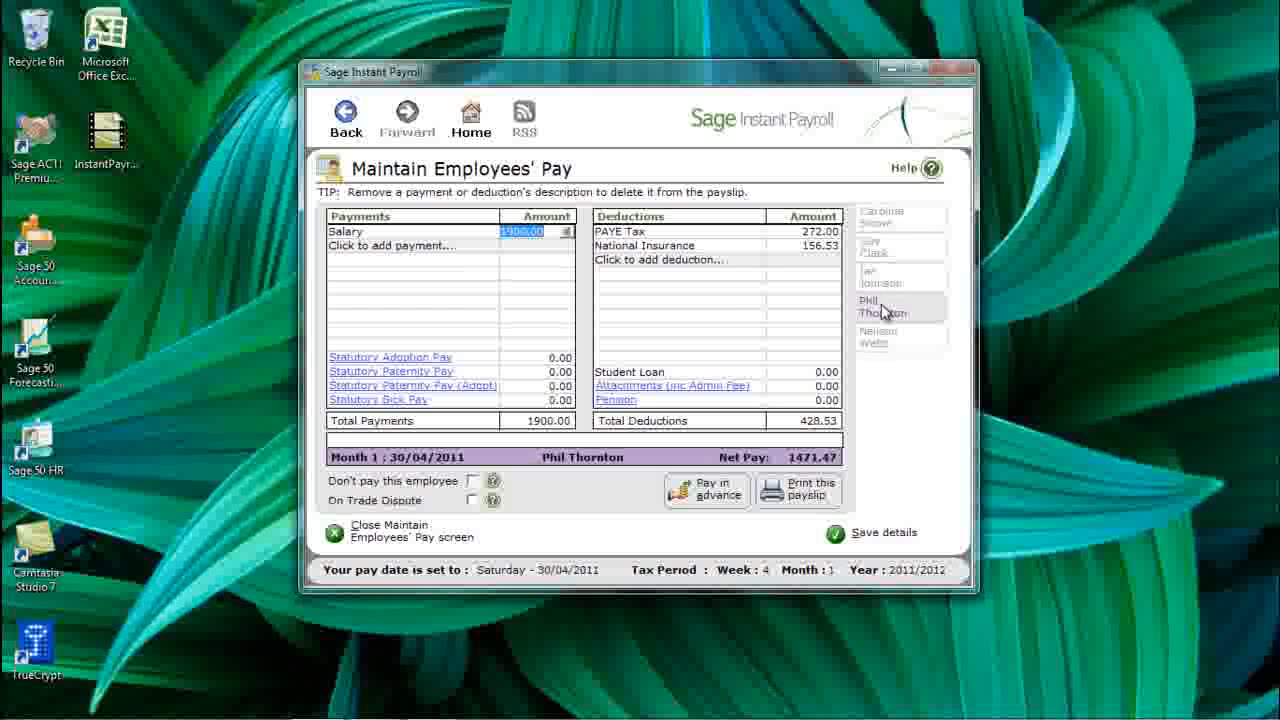
# - Give the fourth employee an Overtime payment of 10 hours at 15.00 (150.00)
pyautogui.click(444, 246)
pyautogui.write('Overtime')
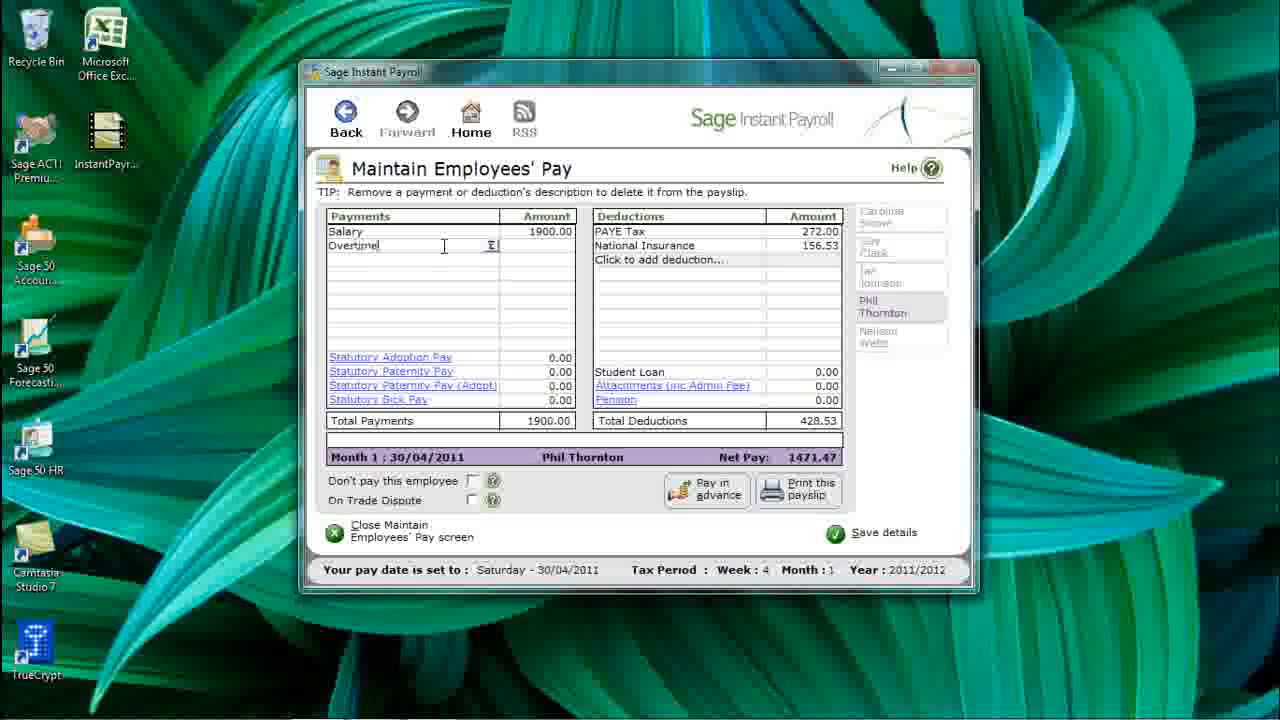
pyautogui.press('Tab')
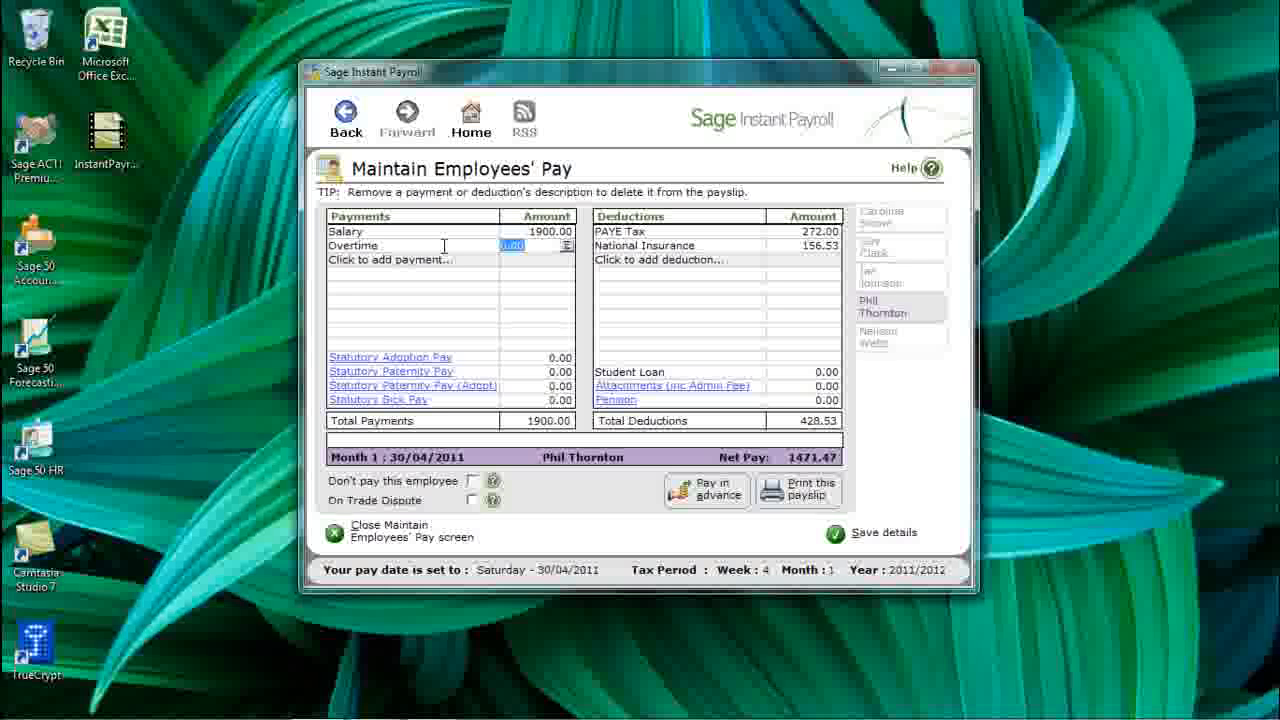
pyautogui.click(566, 245)
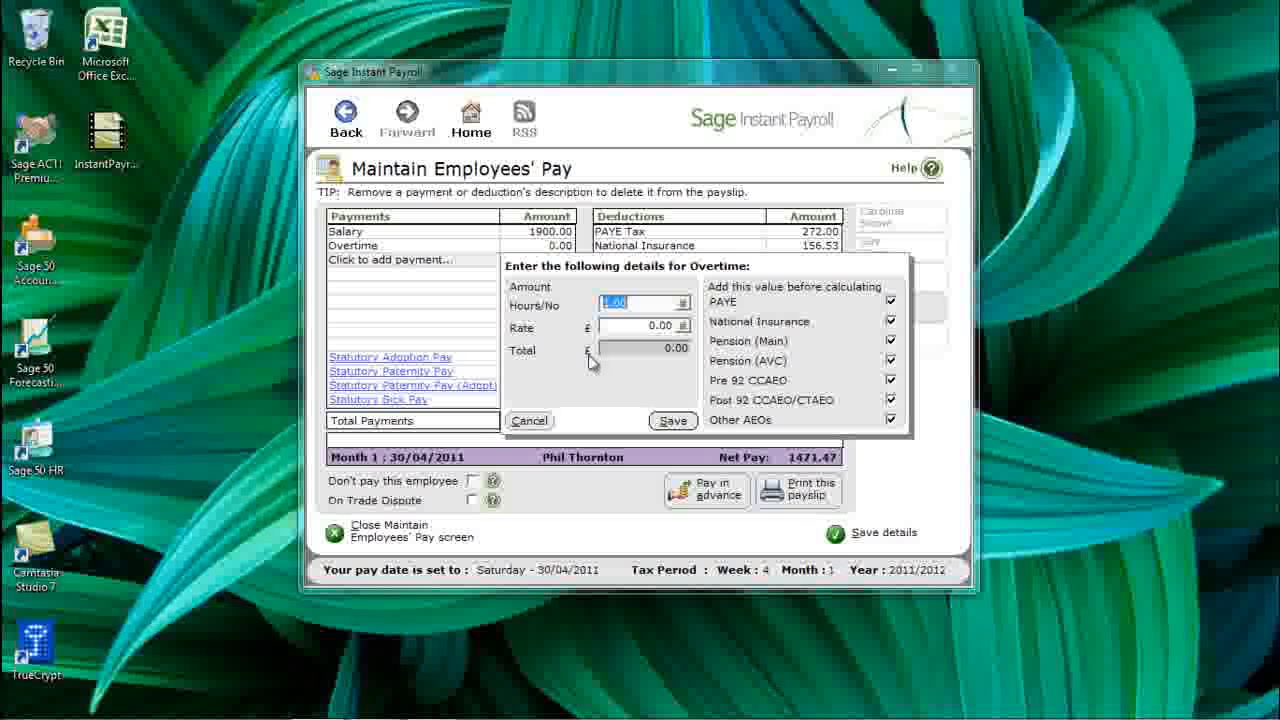
pyautogui.write('10')
pyautogui.press('Tab')
pyautogui.write('15')
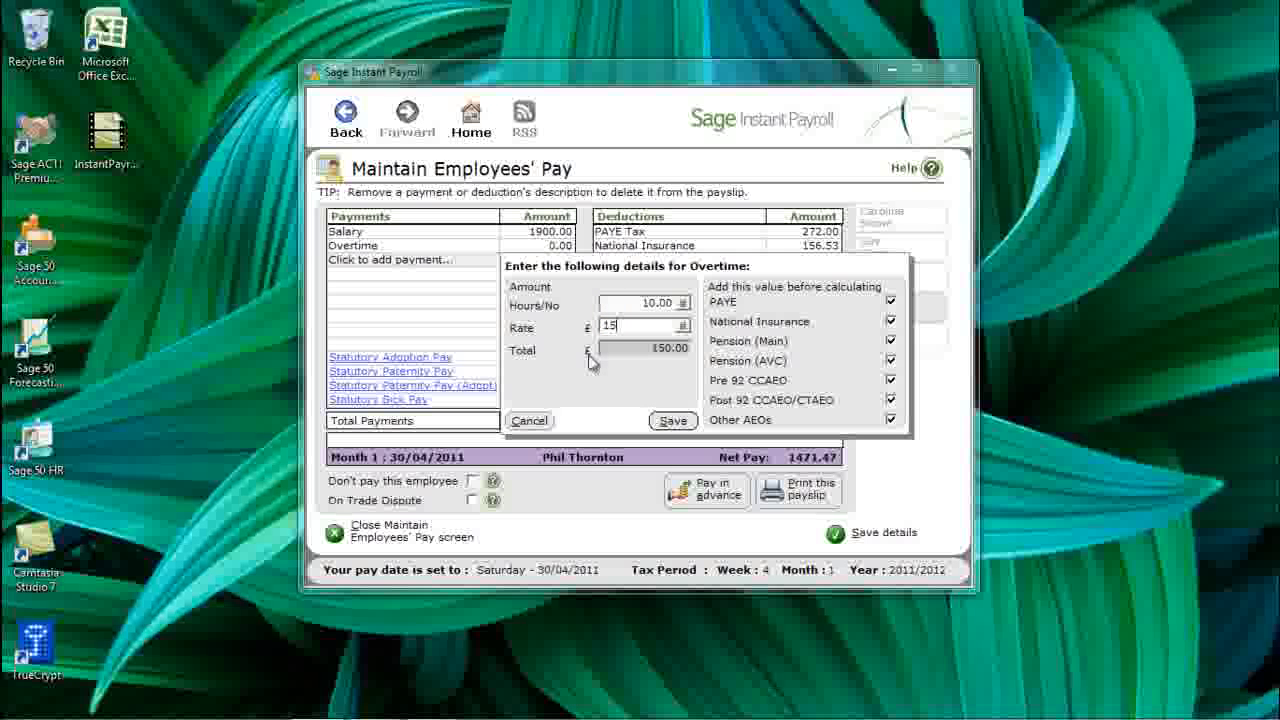
pyautogui.press('Tab')
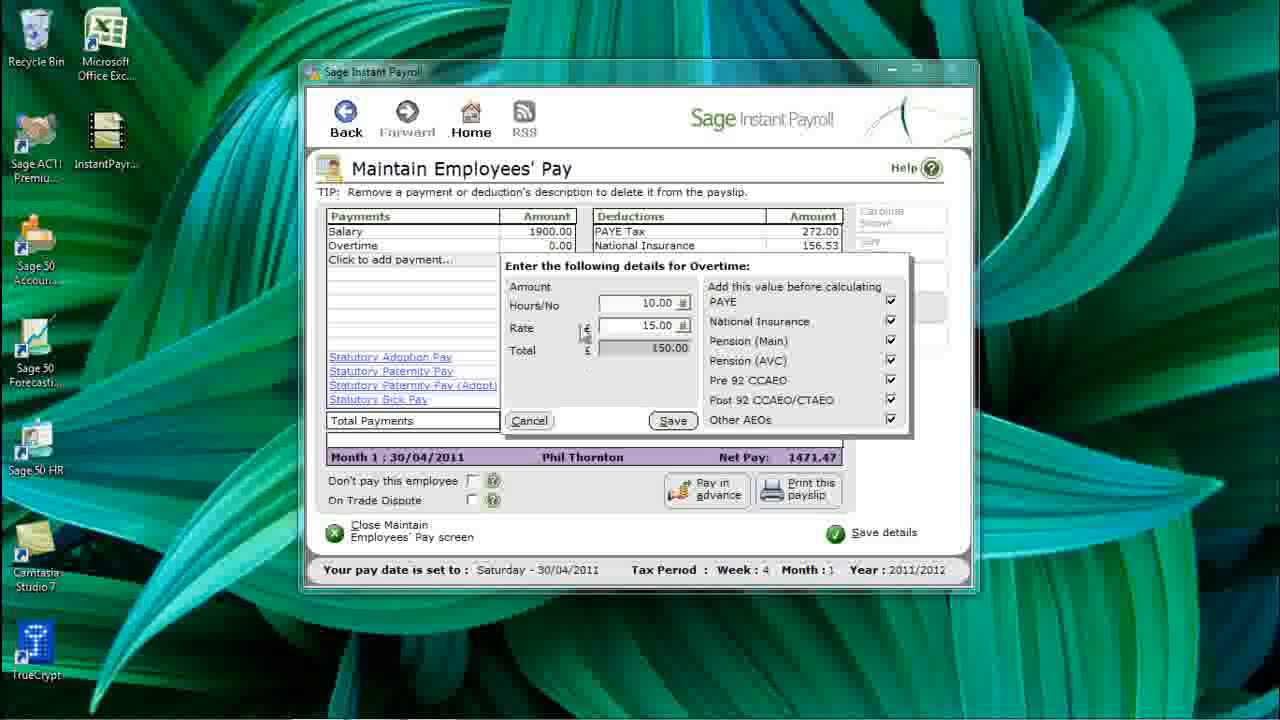
pyautogui.click(670, 421)
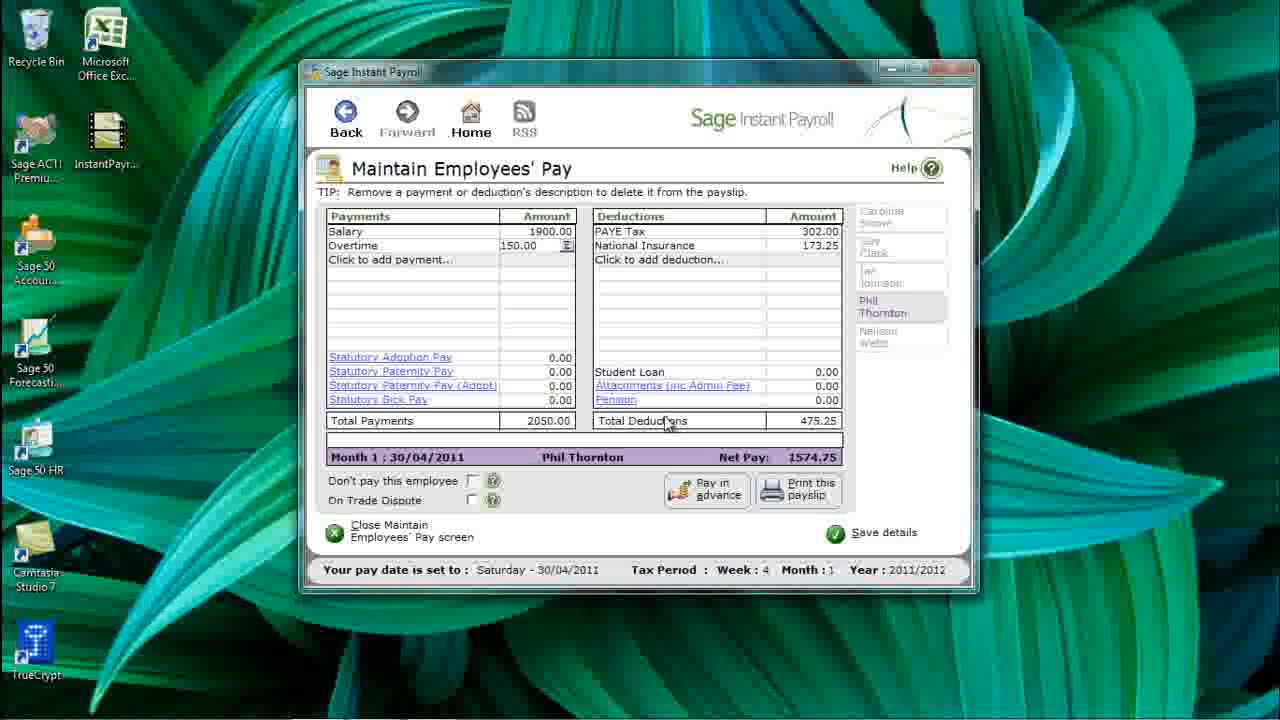
pyautogui.click(900, 344)
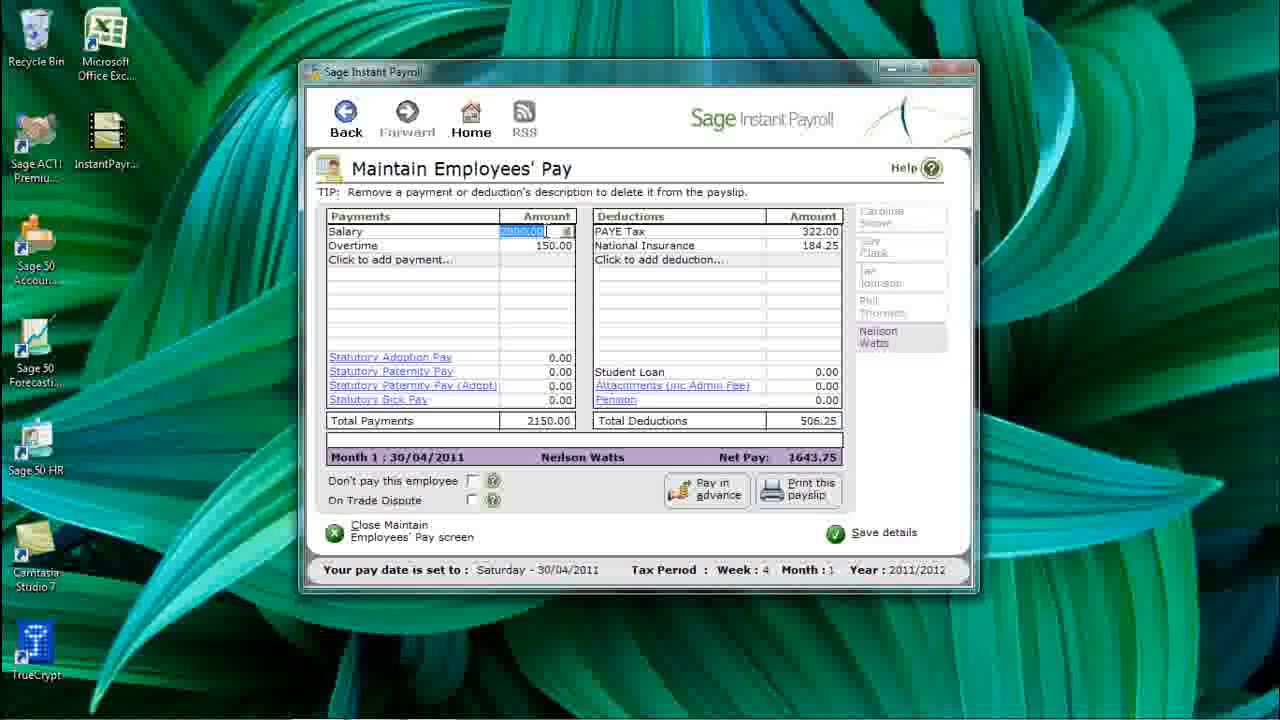
# - Set the fifth employee's salary to 2500.00, accept the recalculation, save and close pay maintenance
pyautogui.write('2500')
pyautogui.press('Return')
pyautogui.click(535, 371)
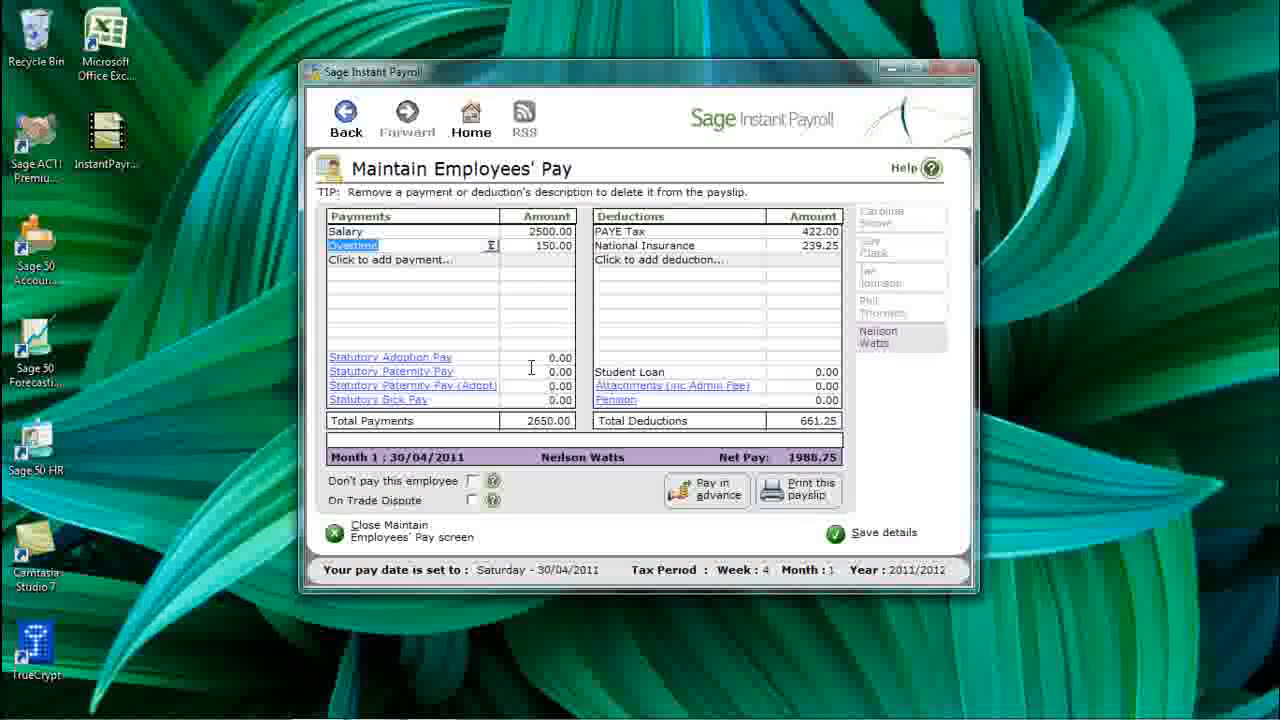
pyautogui.click(871, 542)
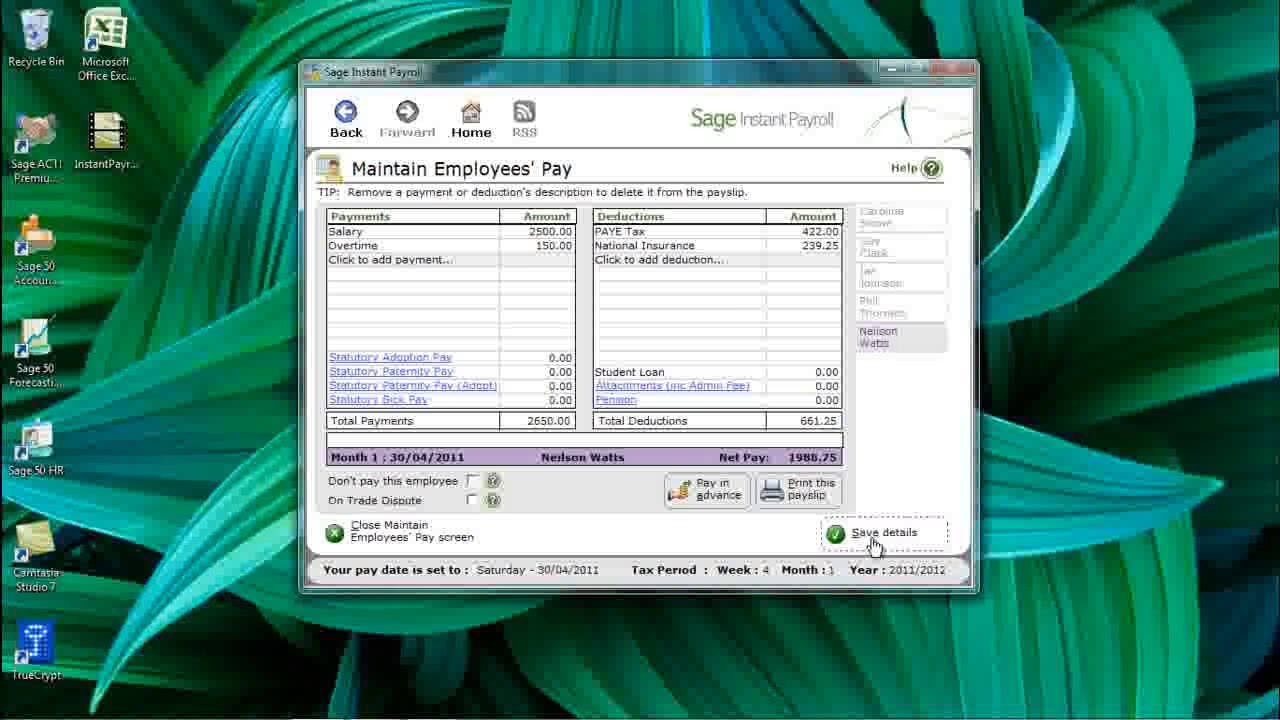
pyautogui.click(400, 538)
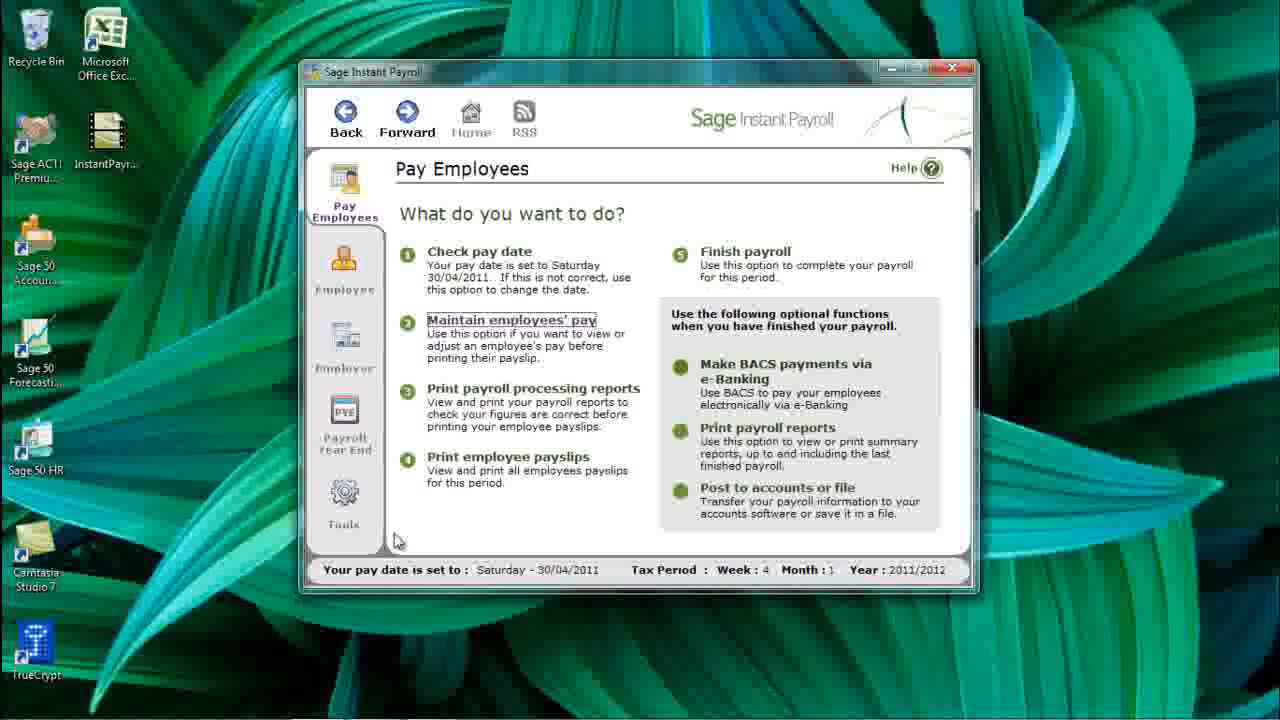
# - Preview the Processing Summary PAYE report for the five employees and close it unprinted
pyautogui.click(486, 397)
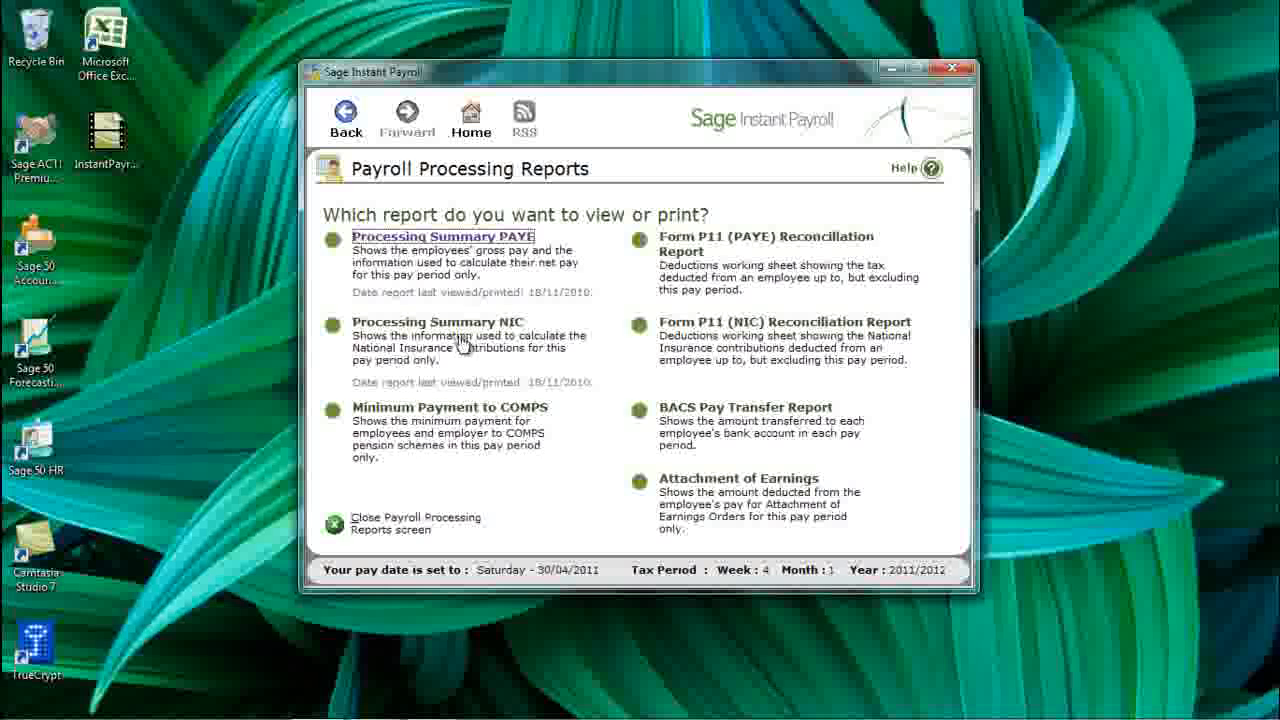
pyautogui.click(455, 241)
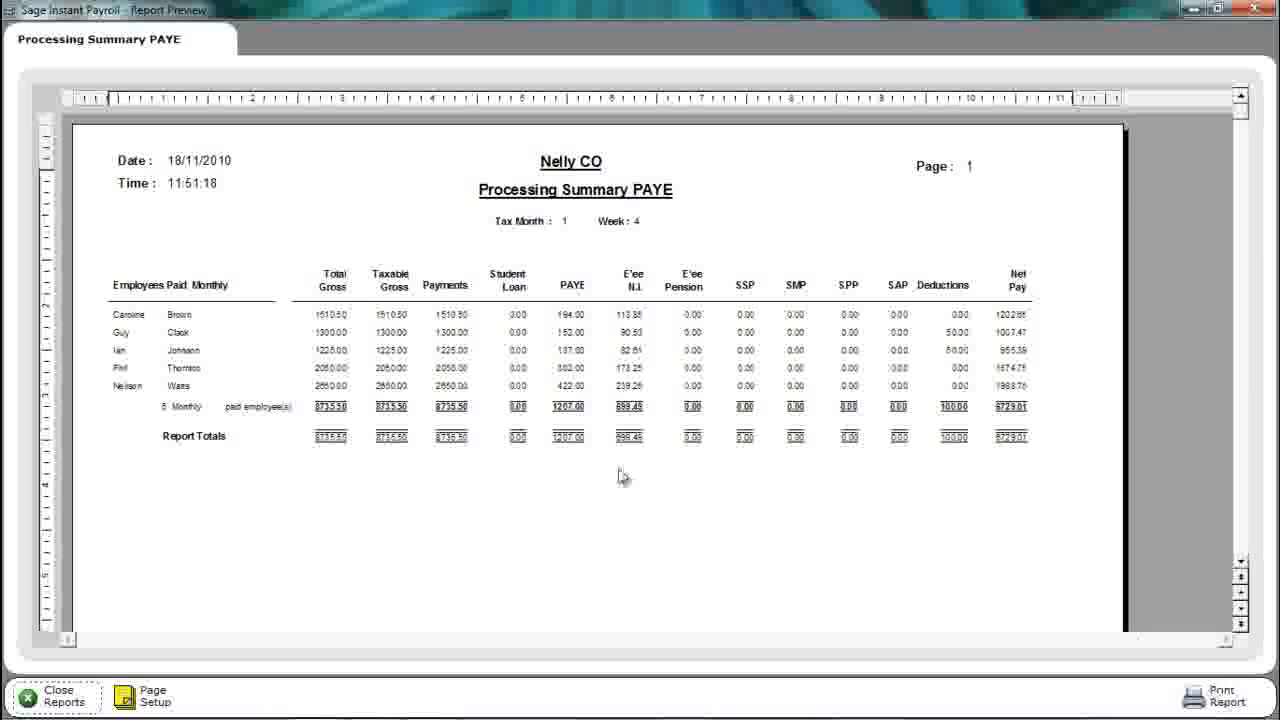
pyautogui.click(72, 698)
pyautogui.click(566, 396)
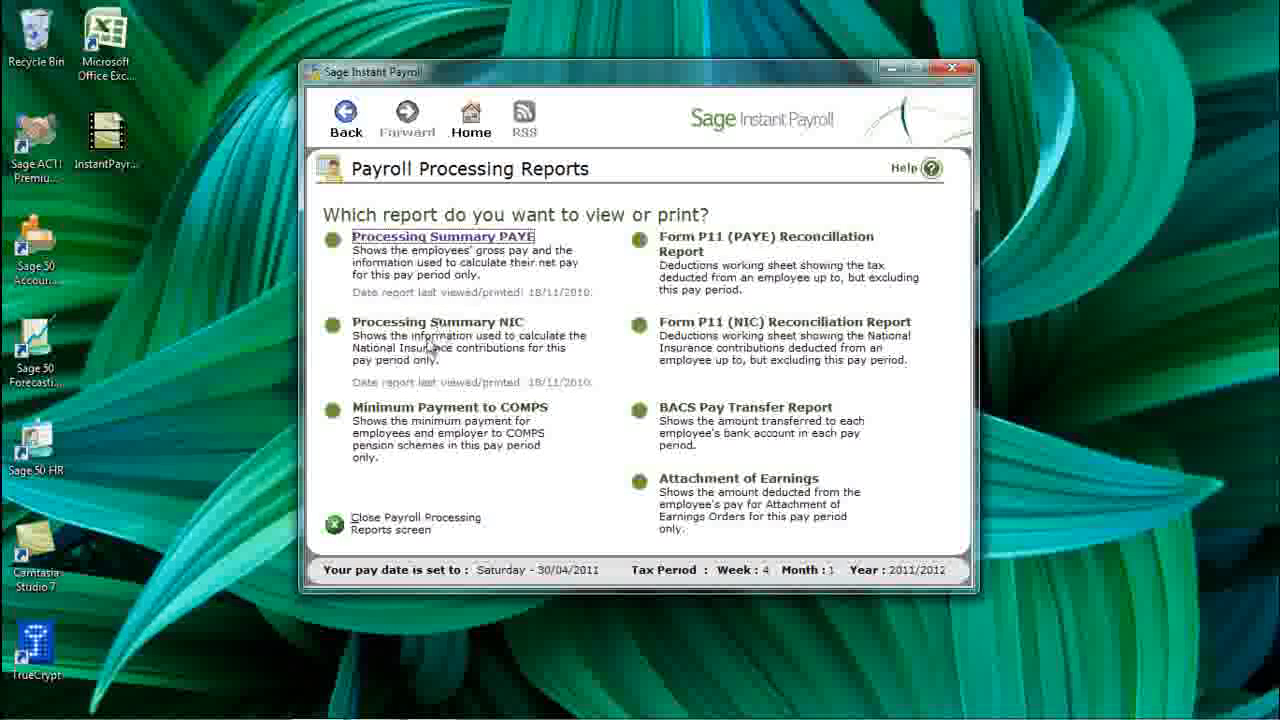
pyautogui.click(380, 526)
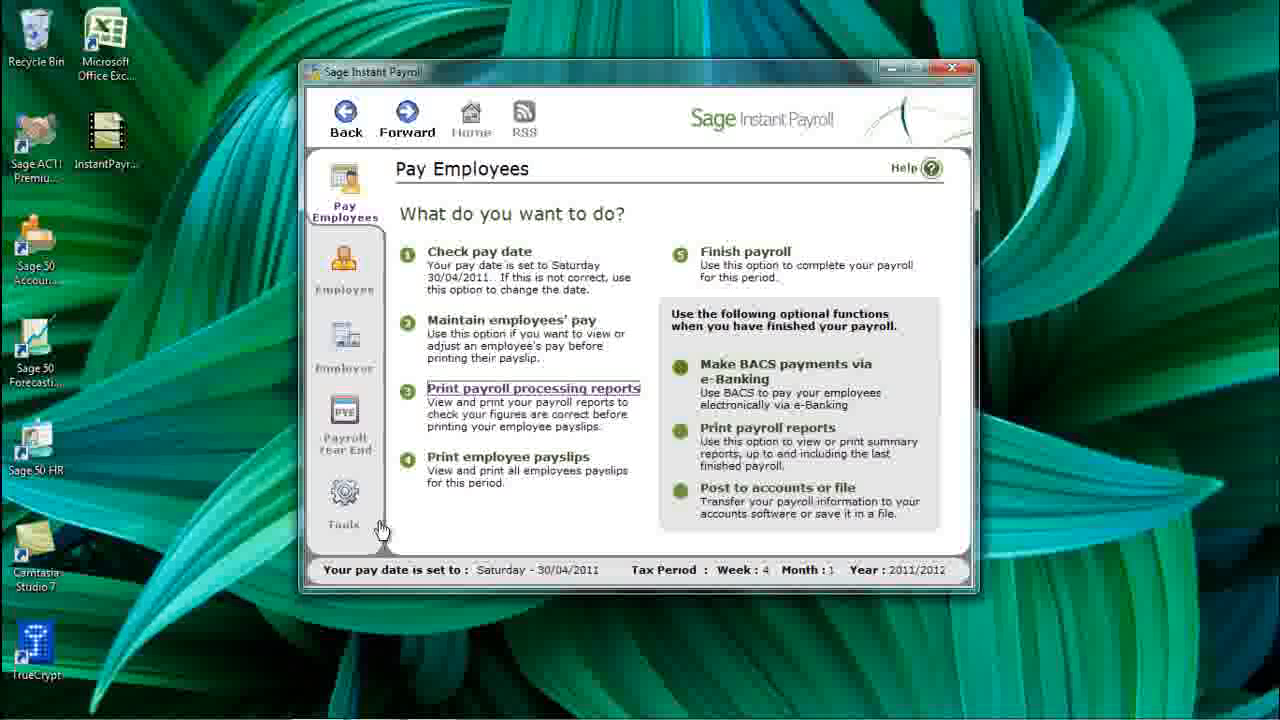
# - Preview the payslips in Laser (2 per A4 sheet) layout and close without printing
pyautogui.click(489, 473)
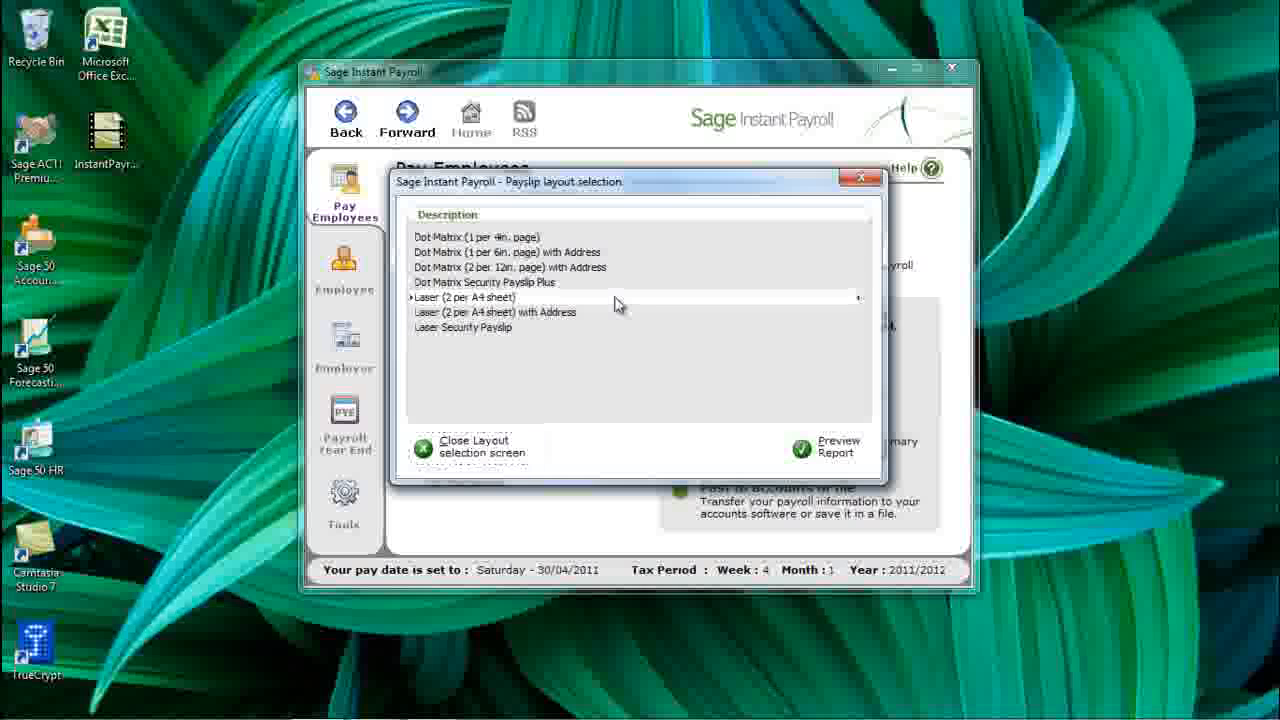
pyautogui.click(845, 450)
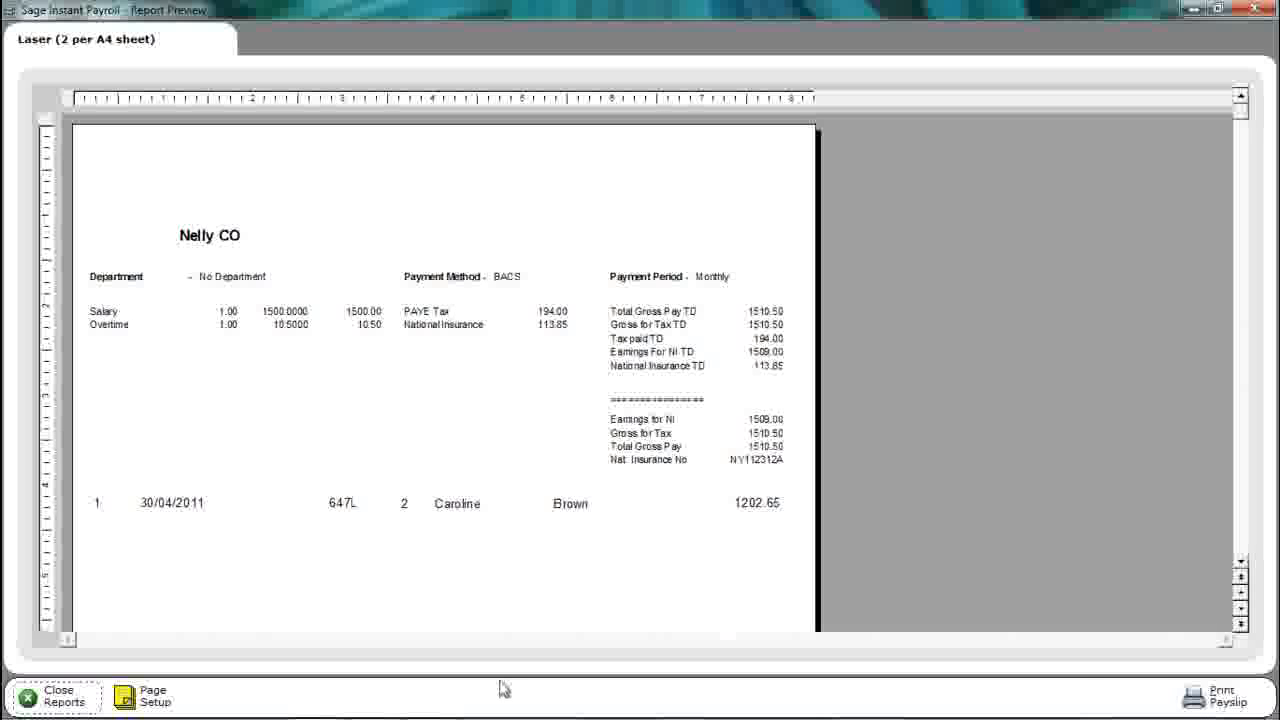
pyautogui.click(66, 702)
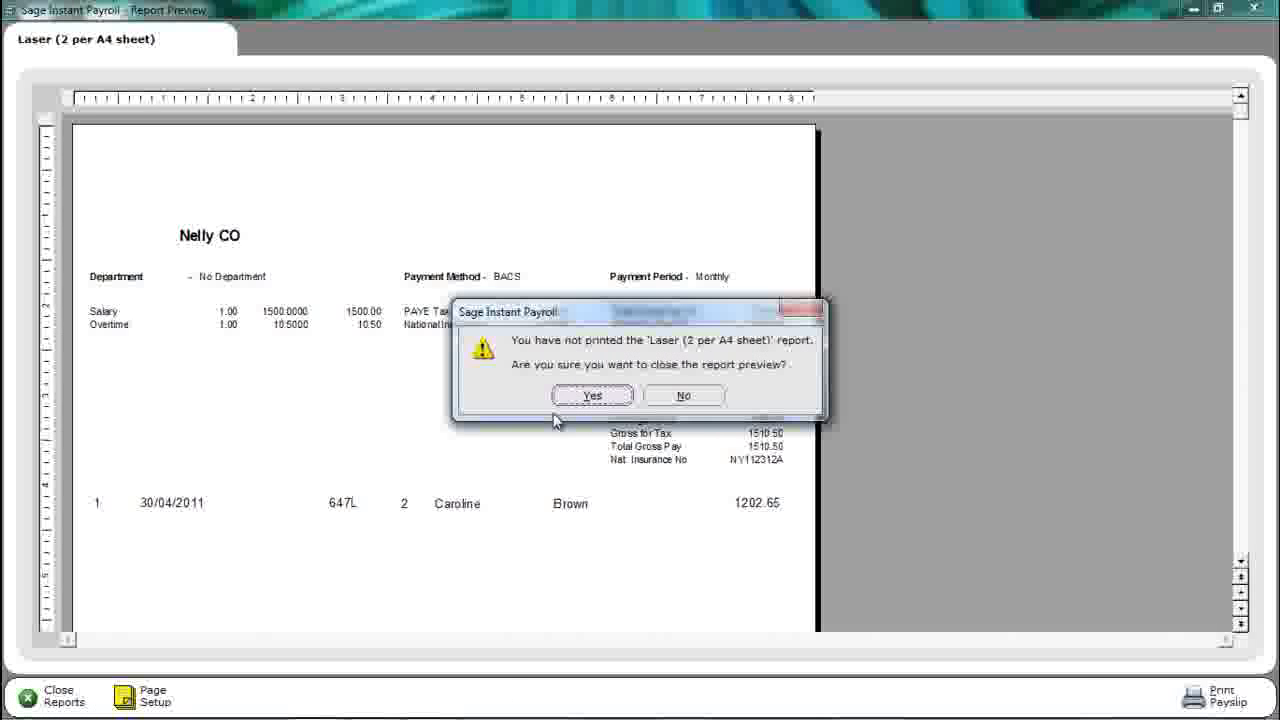
pyautogui.click(592, 396)
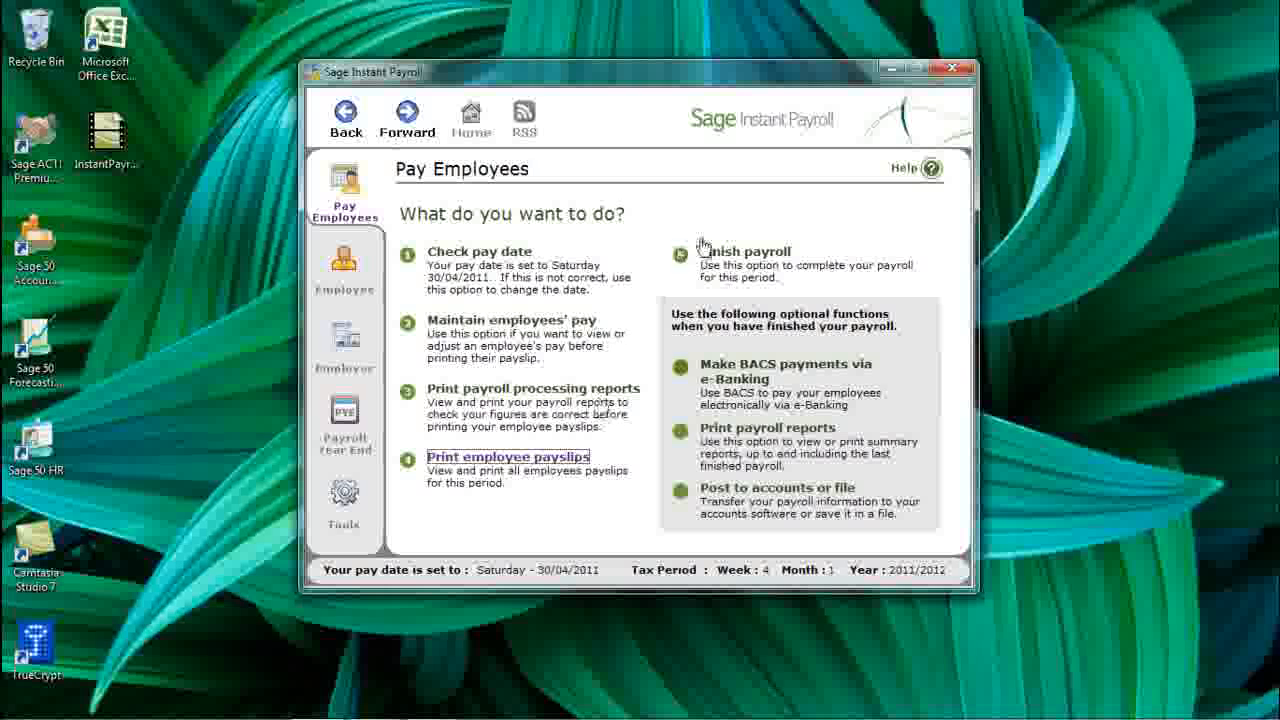
# - Finish the month 1 payroll, closing the audit trail unprinted, so the pay date becomes 31/05/2011
pyautogui.click(725, 258)
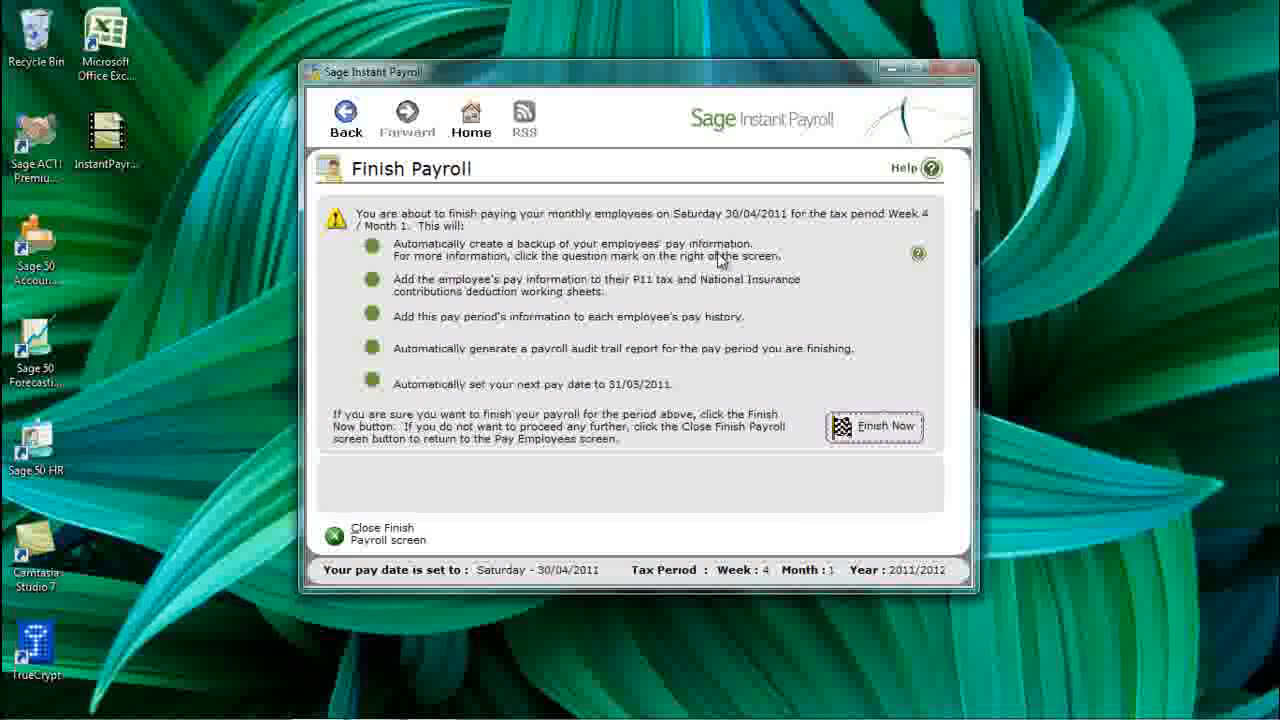
pyautogui.click(873, 436)
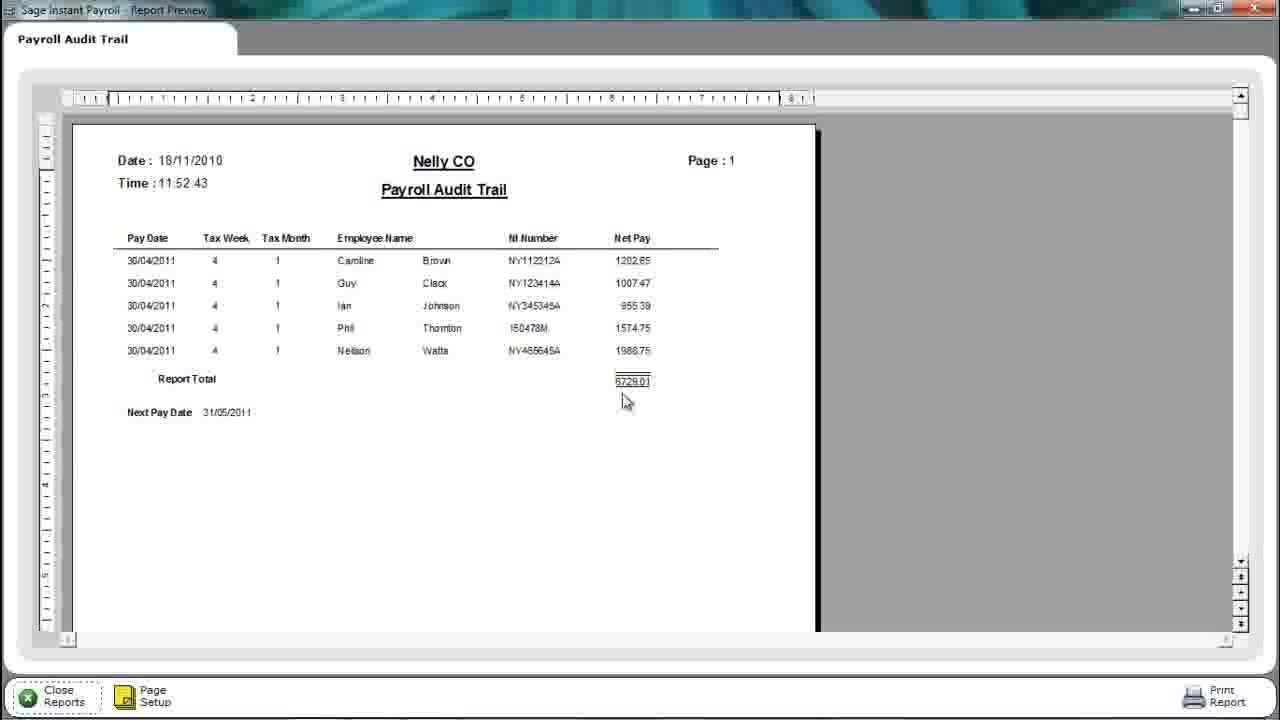
pyautogui.click(58, 695)
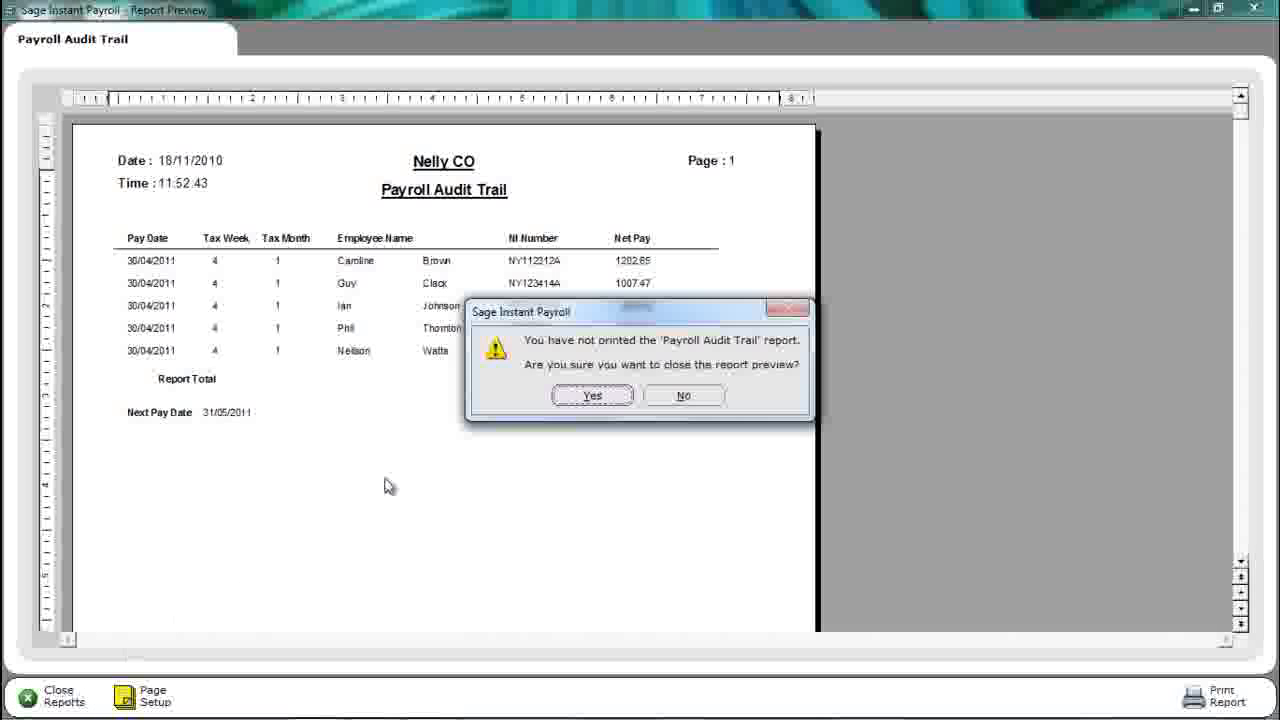
pyautogui.click(592, 395)
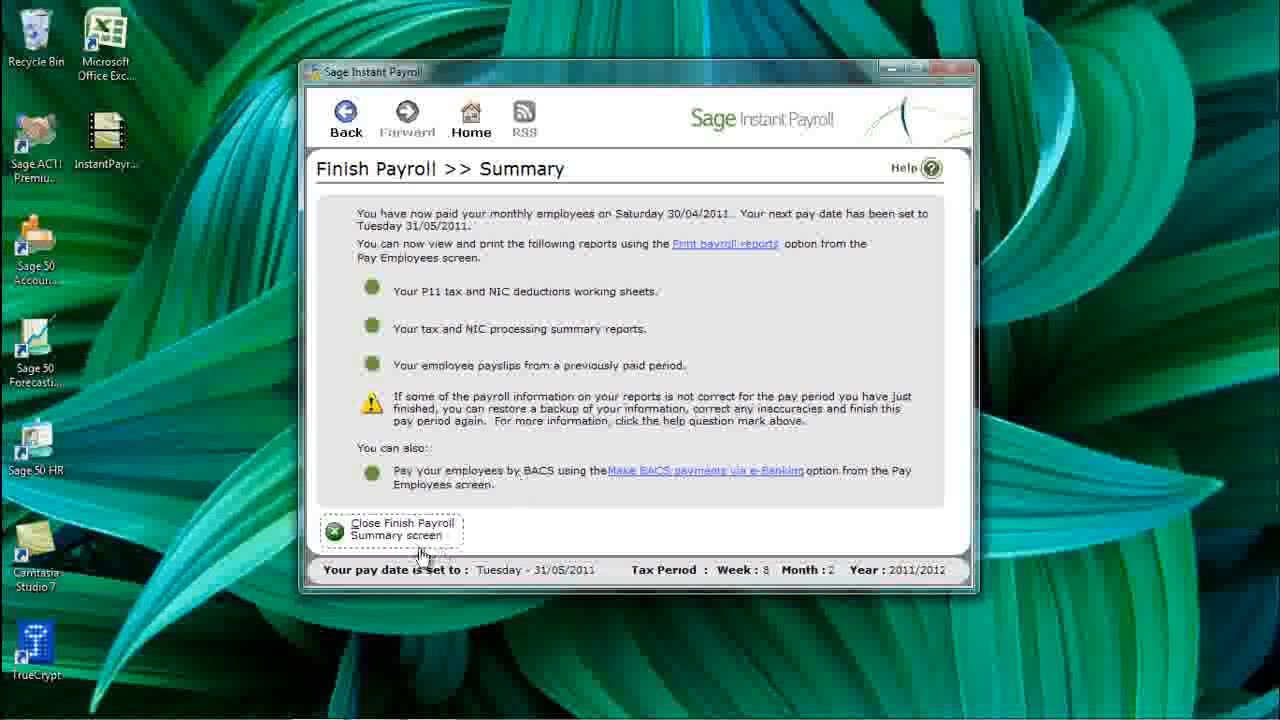
pyautogui.click(418, 537)
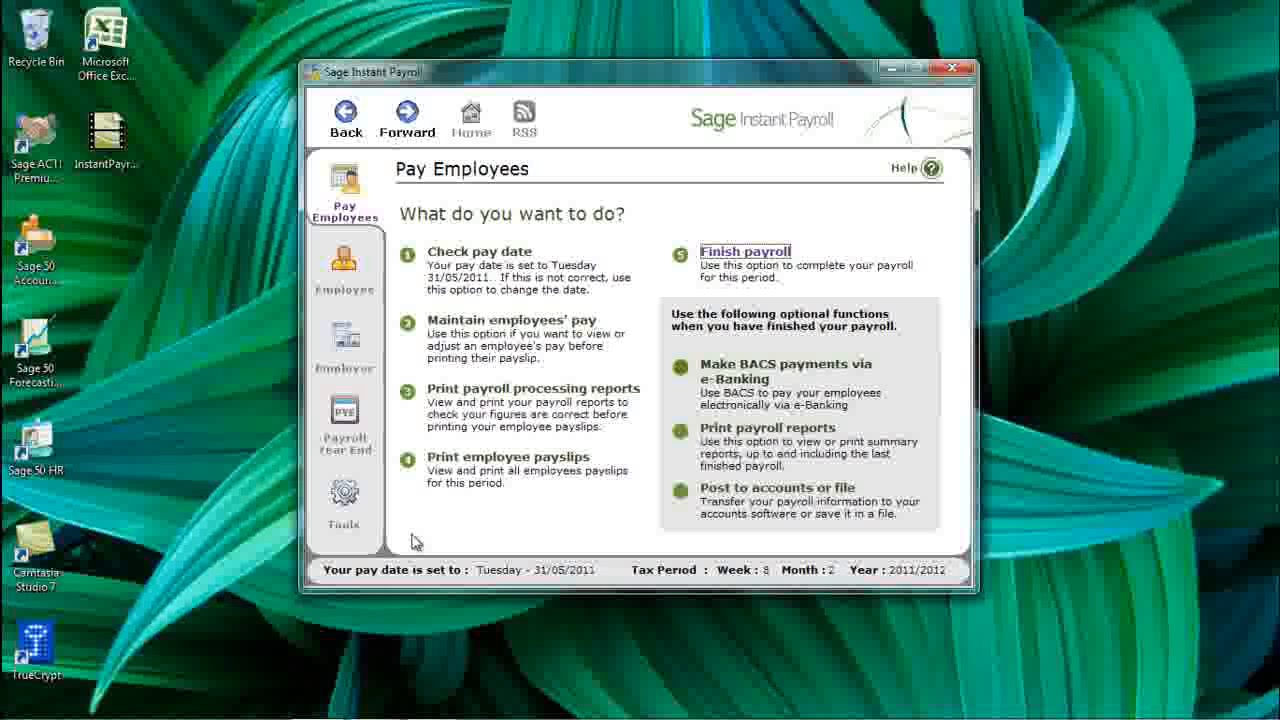
pyautogui.click(757, 493)
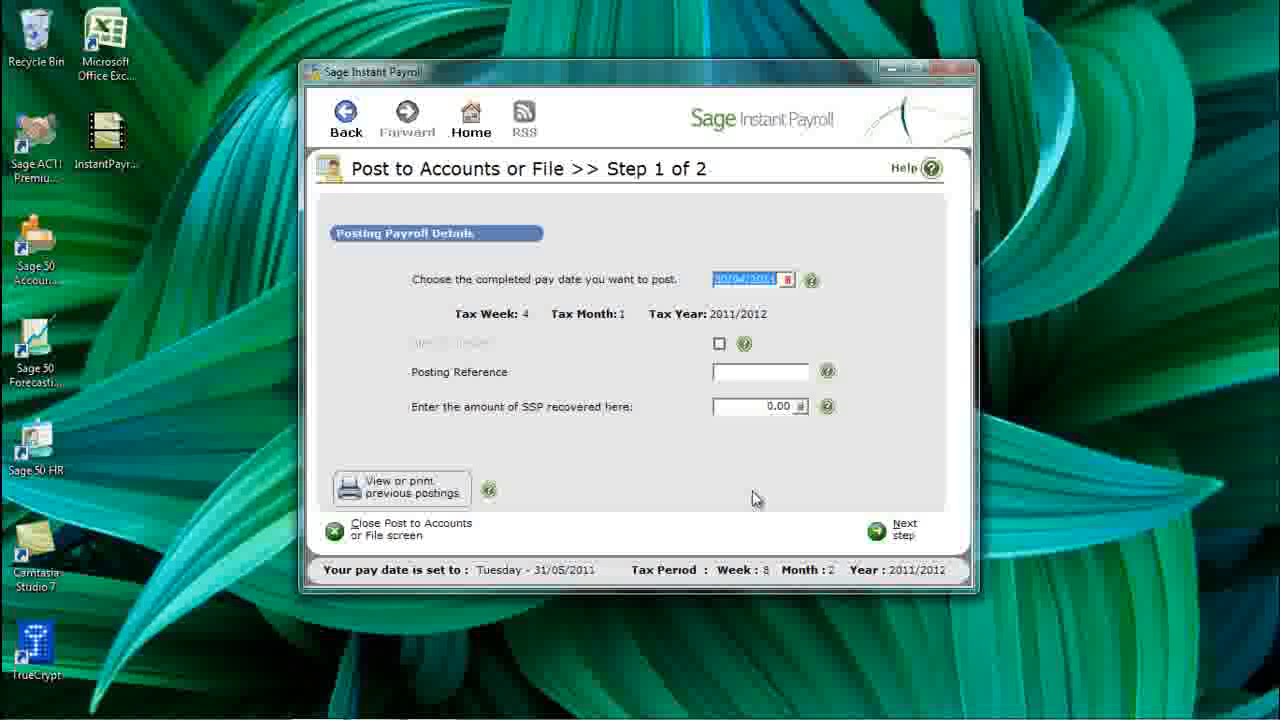
# - Post the 30/04/2011 payroll for all five employees after entering the accounts logon, declining further periods
pyautogui.click(900, 537)
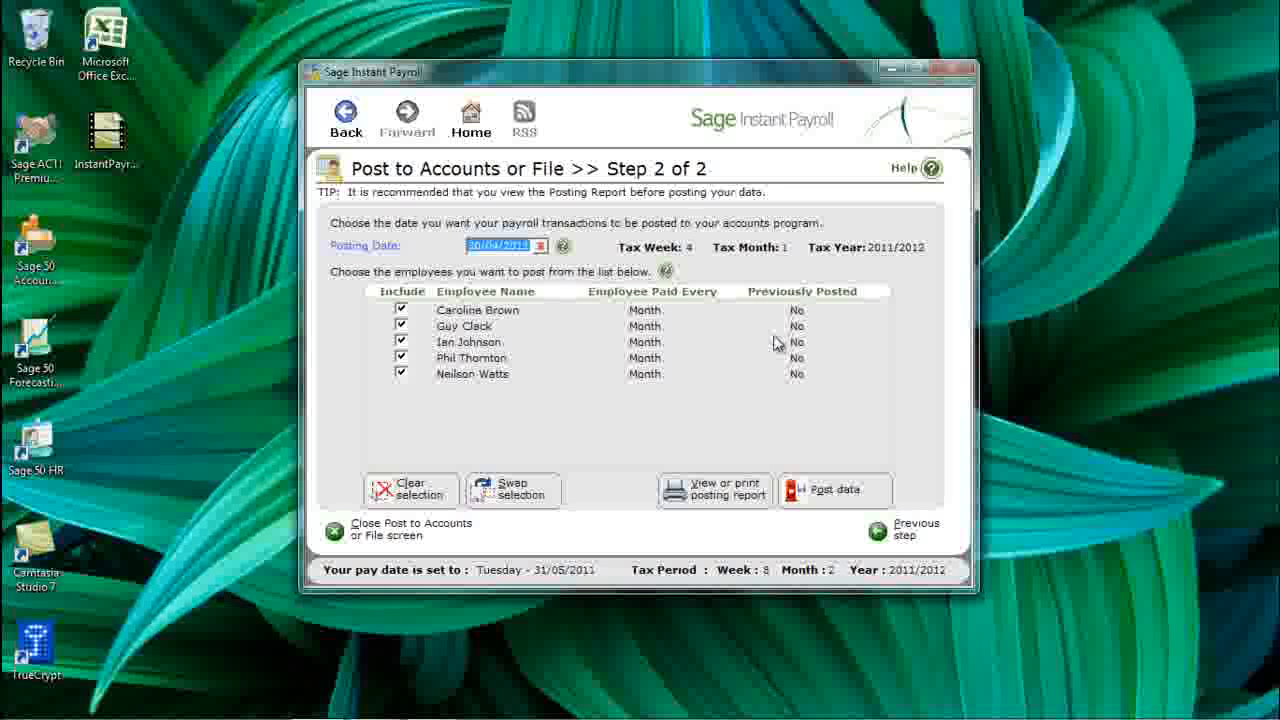
pyautogui.click(822, 495)
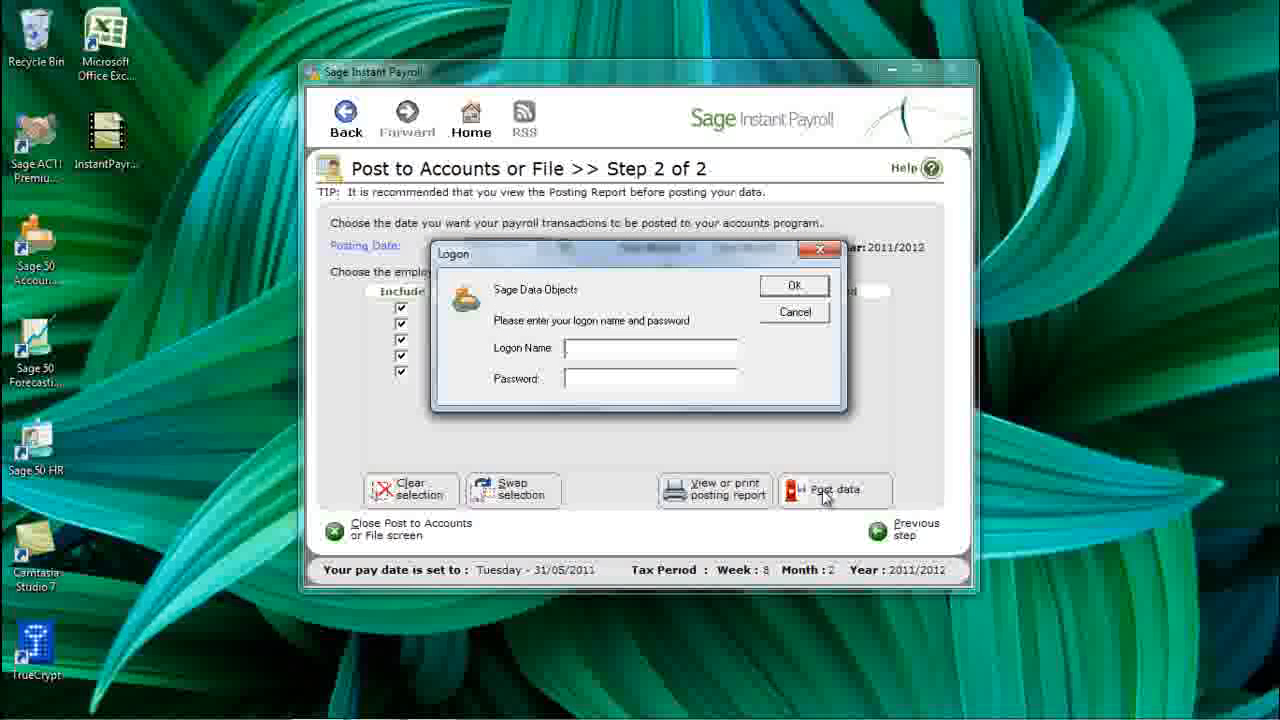
pyautogui.write('manager')
pyautogui.click(795, 287)
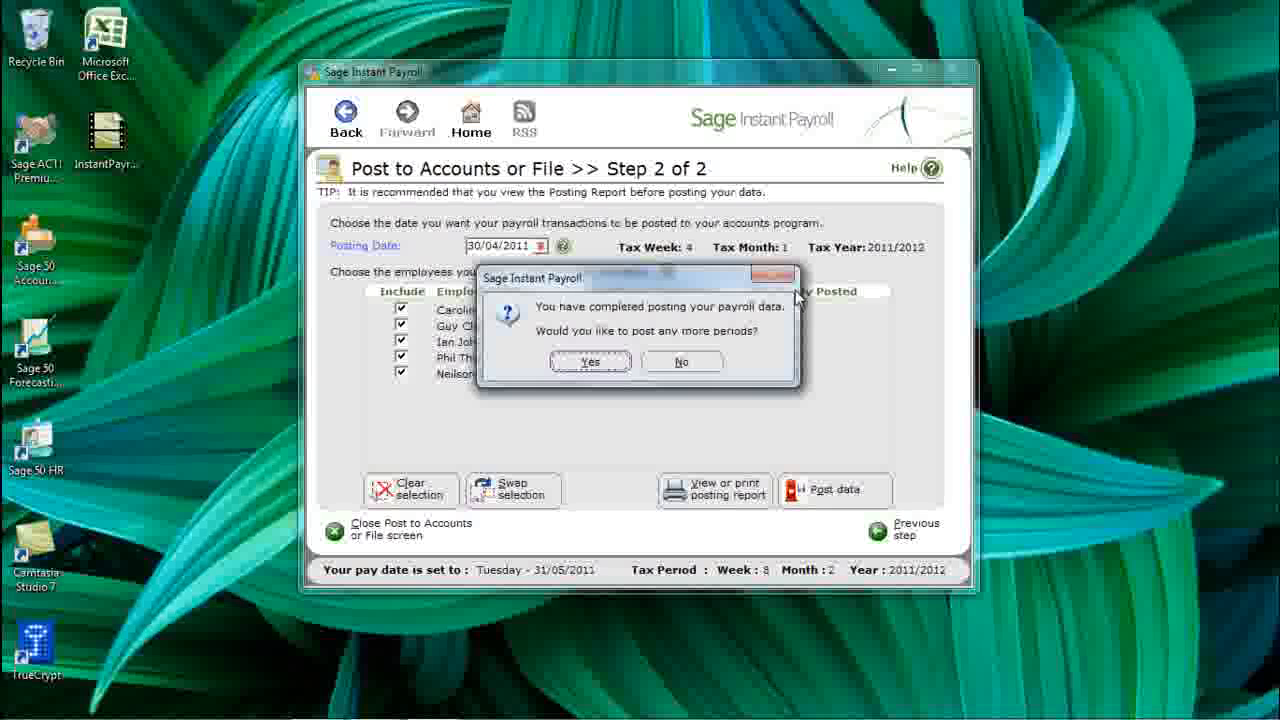
pyautogui.click(700, 370)
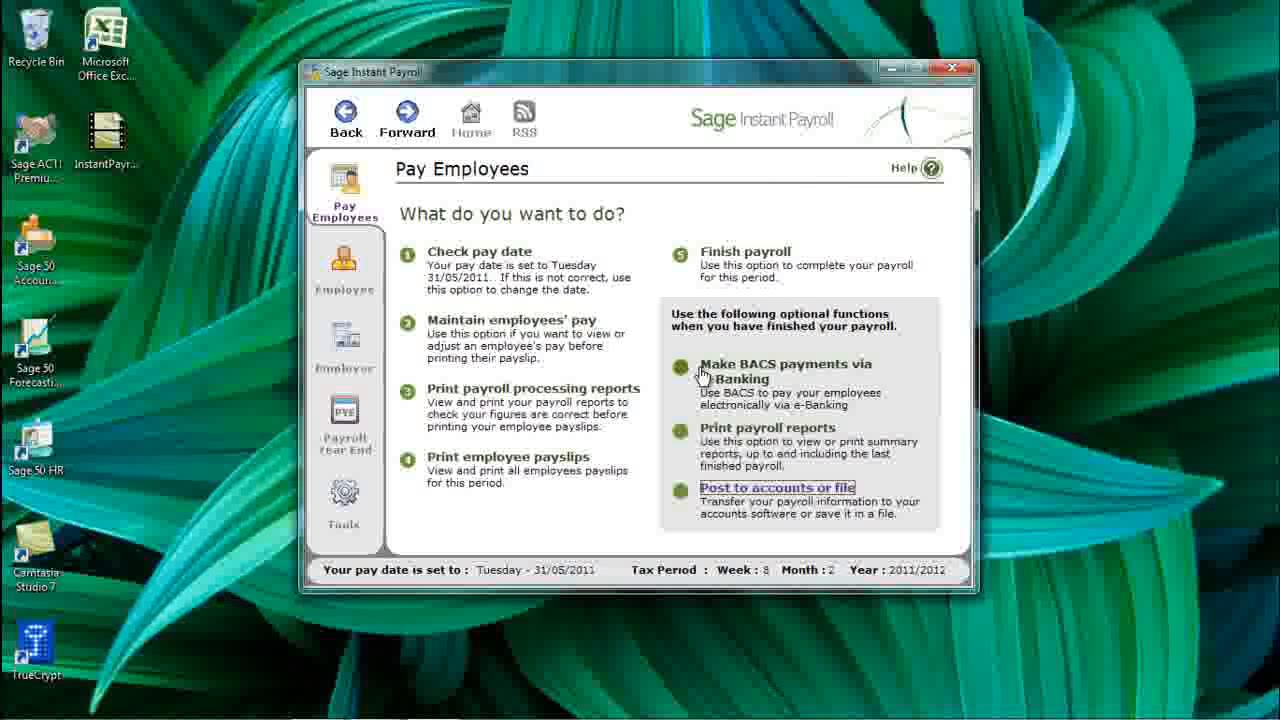